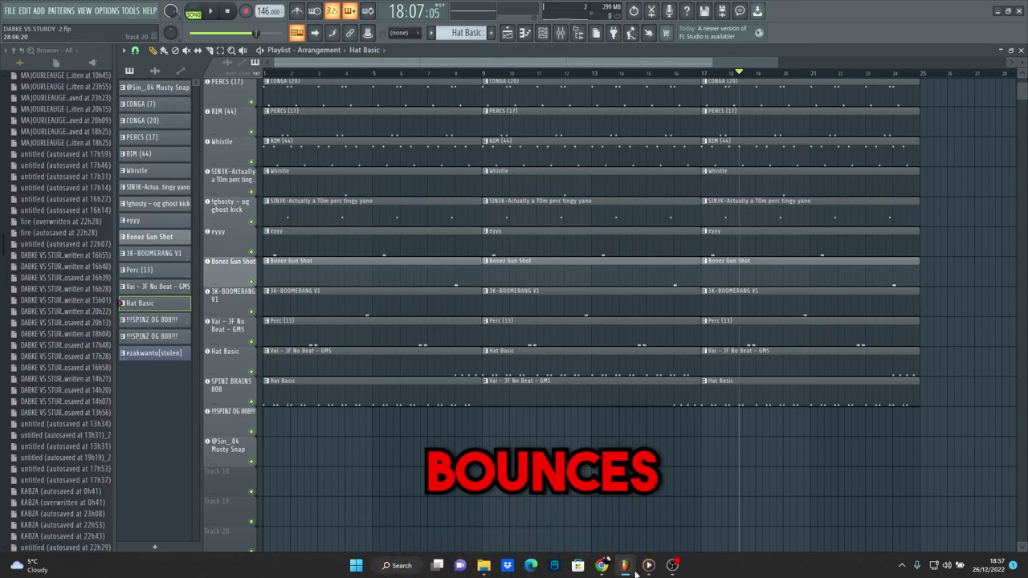
# Mute the playlist tracks from Track 2 through SPINZ BRAINS 808, play Track 1's sample on its own and mute Track 1 too
pyautogui.scroll(4, 599, 245)
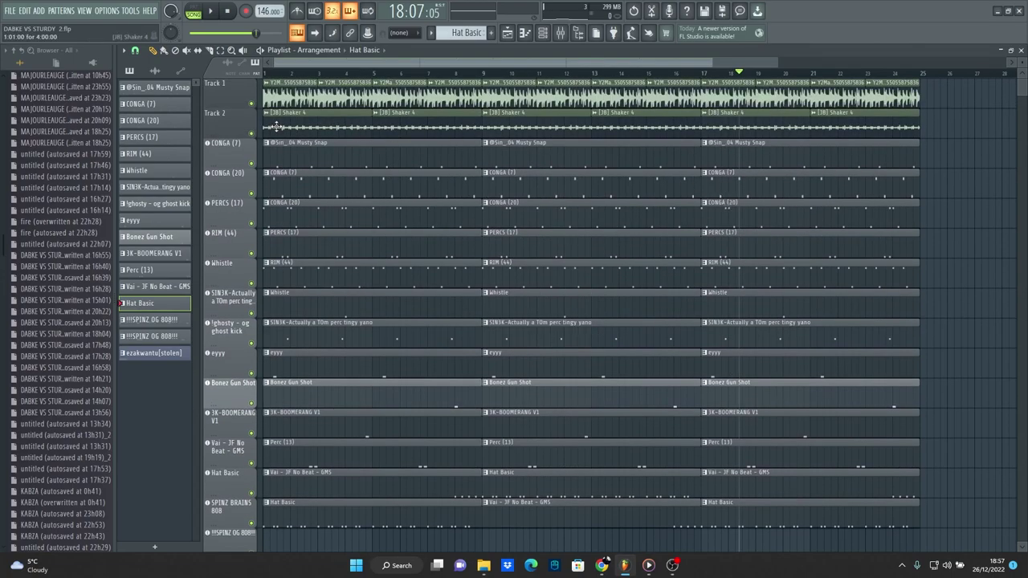
pyautogui.moveTo(253, 134); pyautogui.dragTo(255, 492)
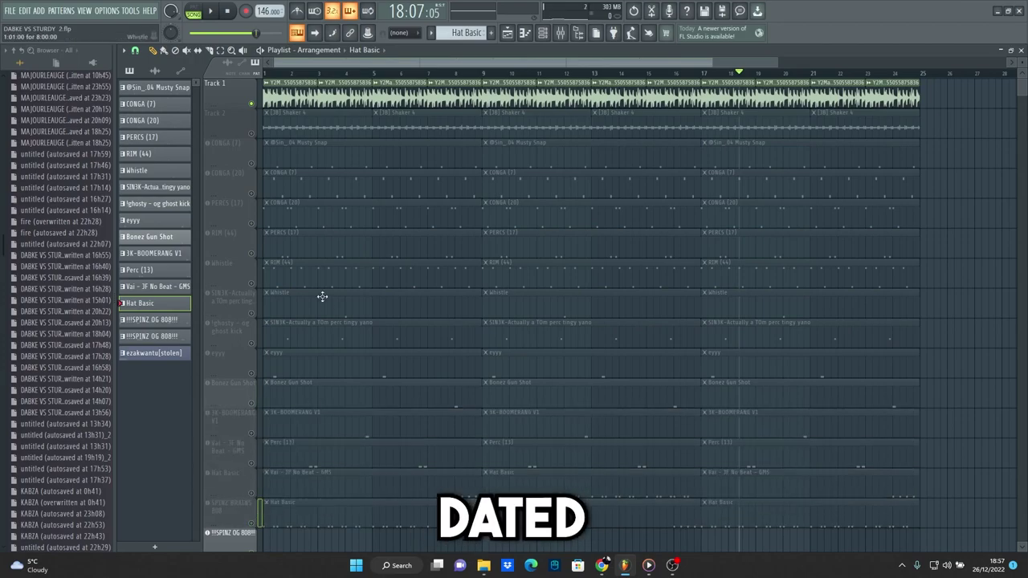
pyautogui.click(212, 14)
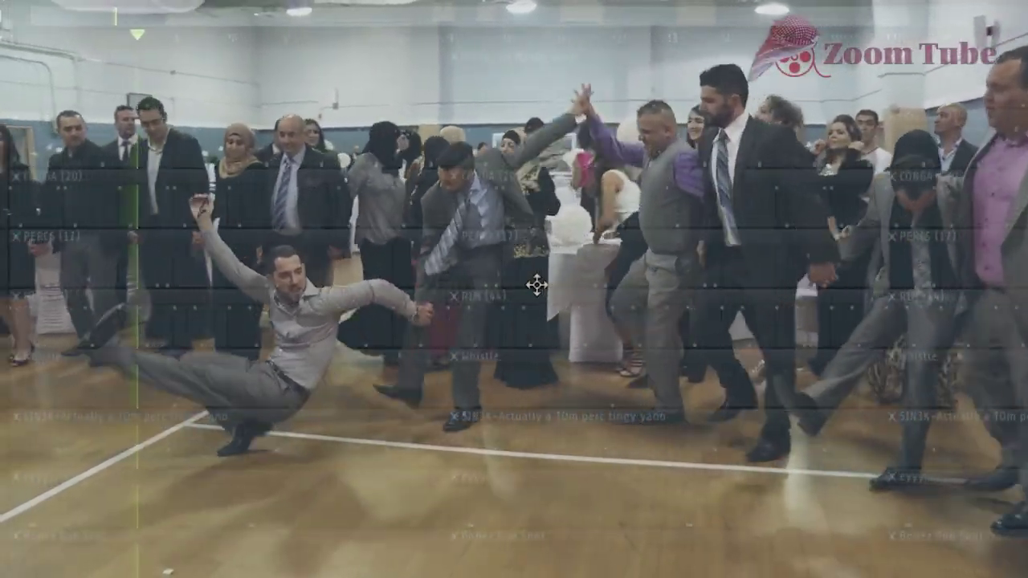
pyautogui.scroll(2, 538, 286)
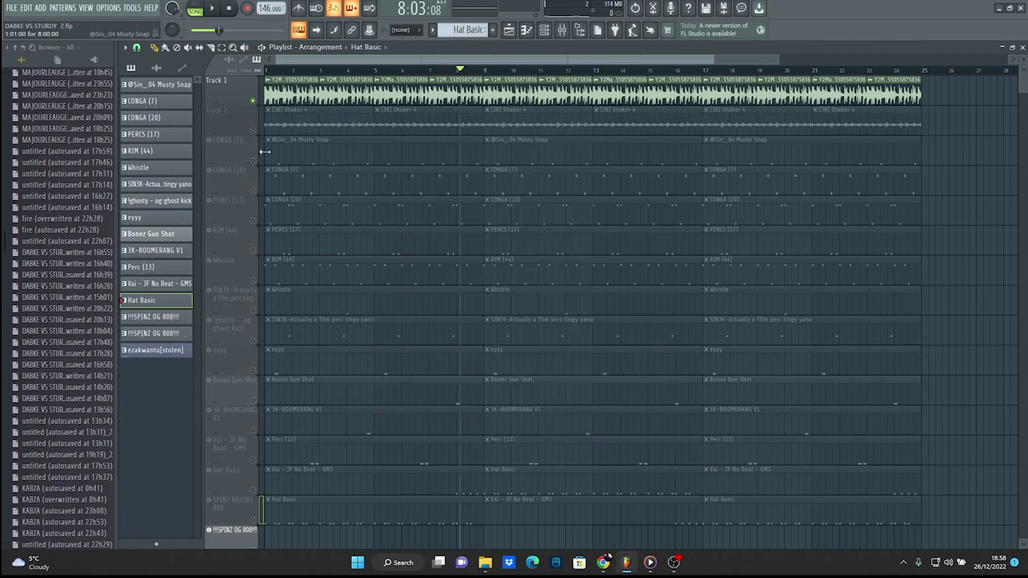
pyautogui.click(253, 102)
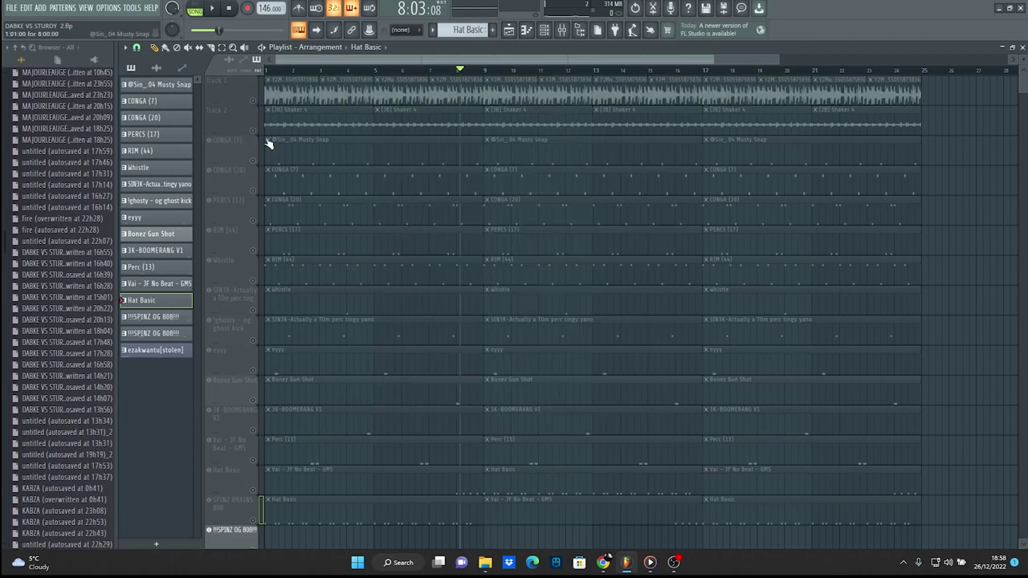
# Show the CONGA (7) pattern on its own channel in the piano roll and play it in pattern mode
pyautogui.click(441, 30)
pyautogui.click(457, 54)
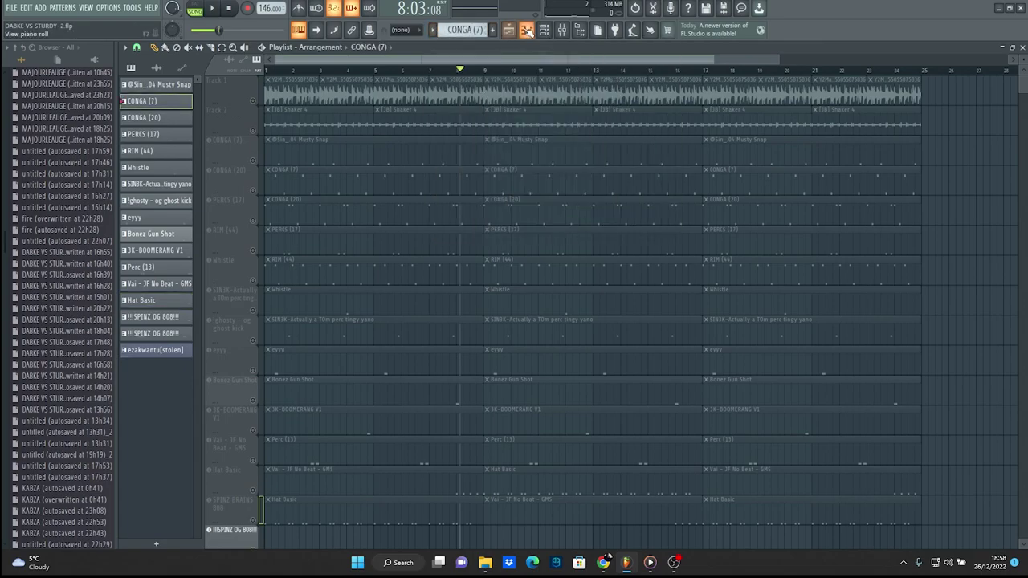
pyautogui.click(526, 29)
pyautogui.scroll(-1, 465, 236)
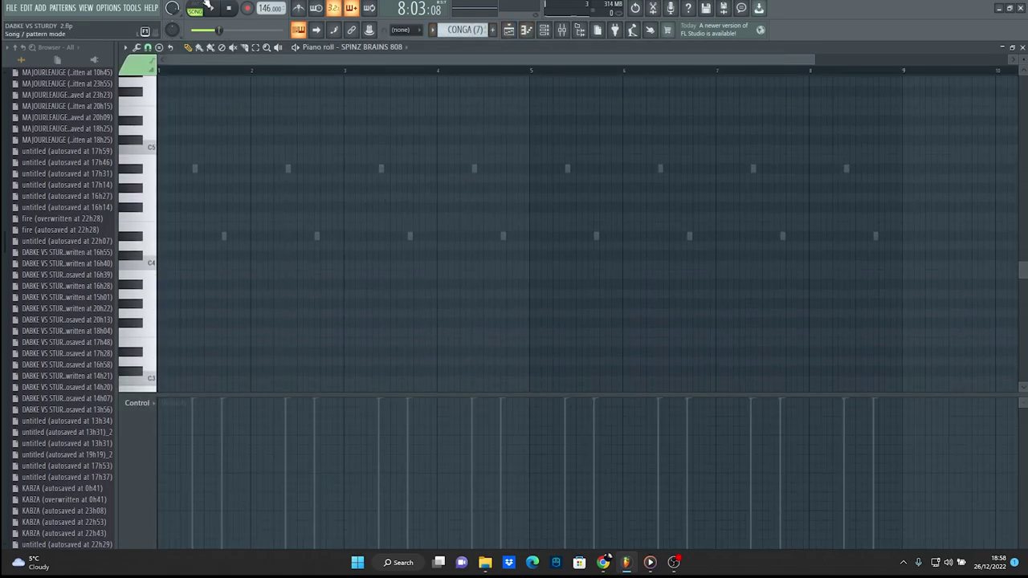
pyautogui.click(398, 49)
pyautogui.click(490, 160)
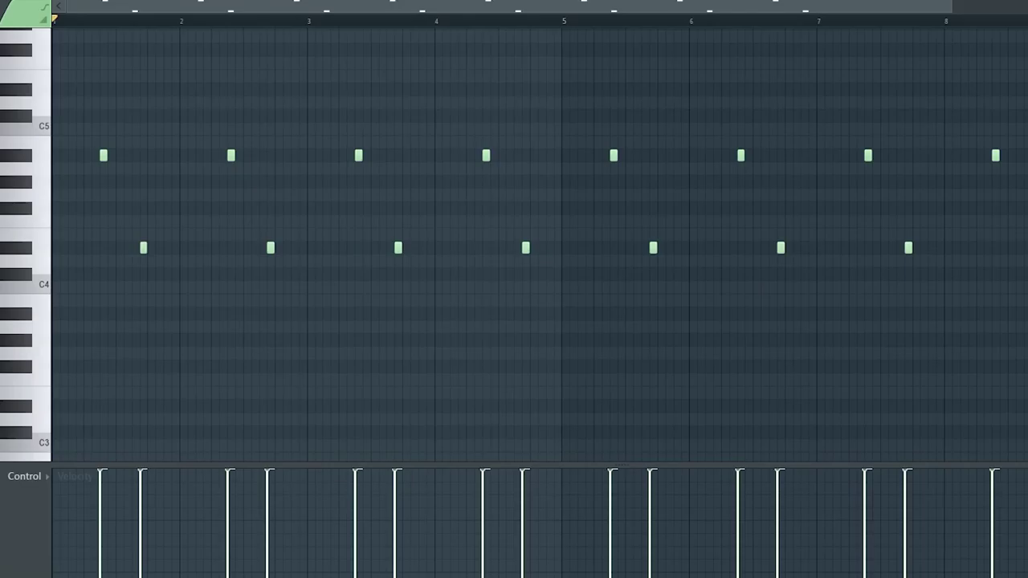
pyautogui.press('space')
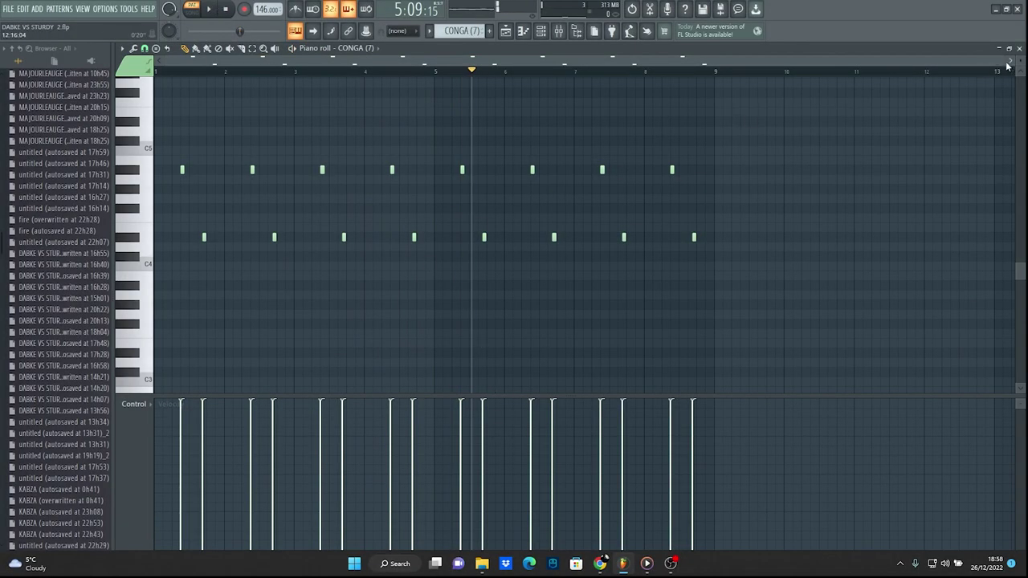
# Examine the full CONGA (7) note pattern and the effects loaded on its mixer track
pyautogui.scroll(4, 356, 195)
pyautogui.scroll(-2, 192, 191)
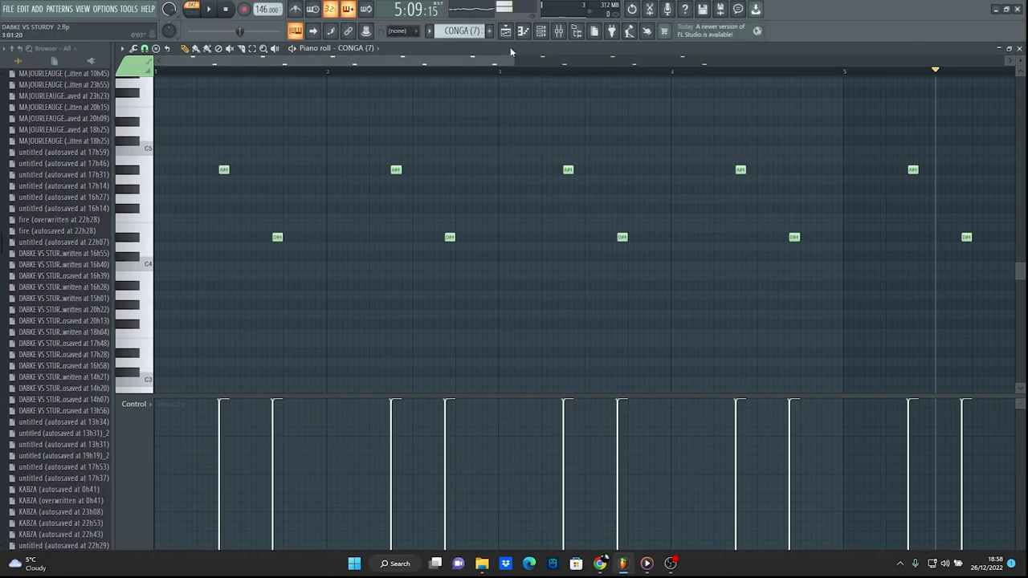
pyautogui.moveTo(514, 58); pyautogui.dragTo(892, 58)
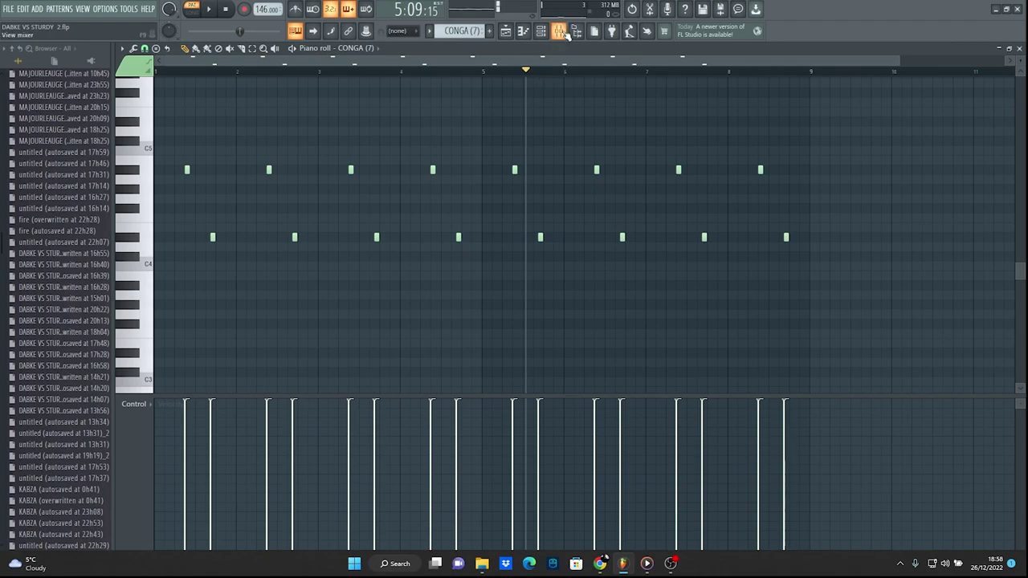
pyautogui.click(561, 32)
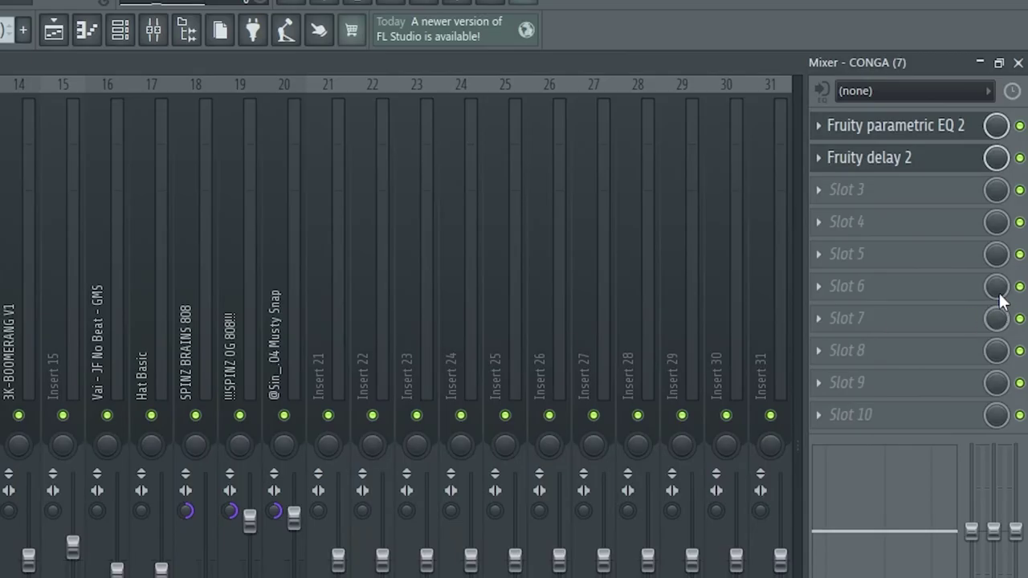
pyautogui.click(929, 175)
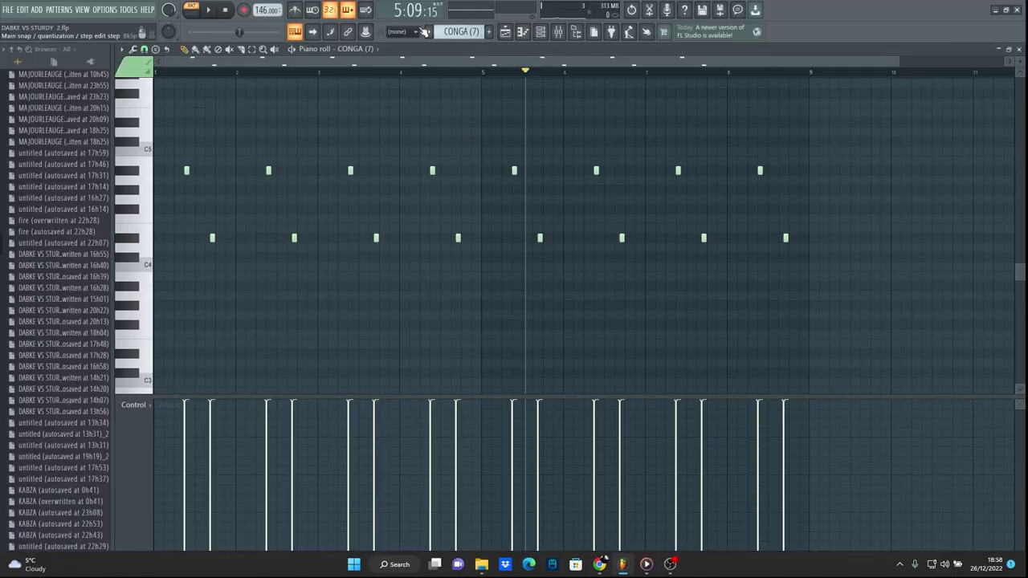
# Select the CONGA (20) pattern, play it and show the CONGA (20) channel's notes in the piano roll
pyautogui.click(427, 32)
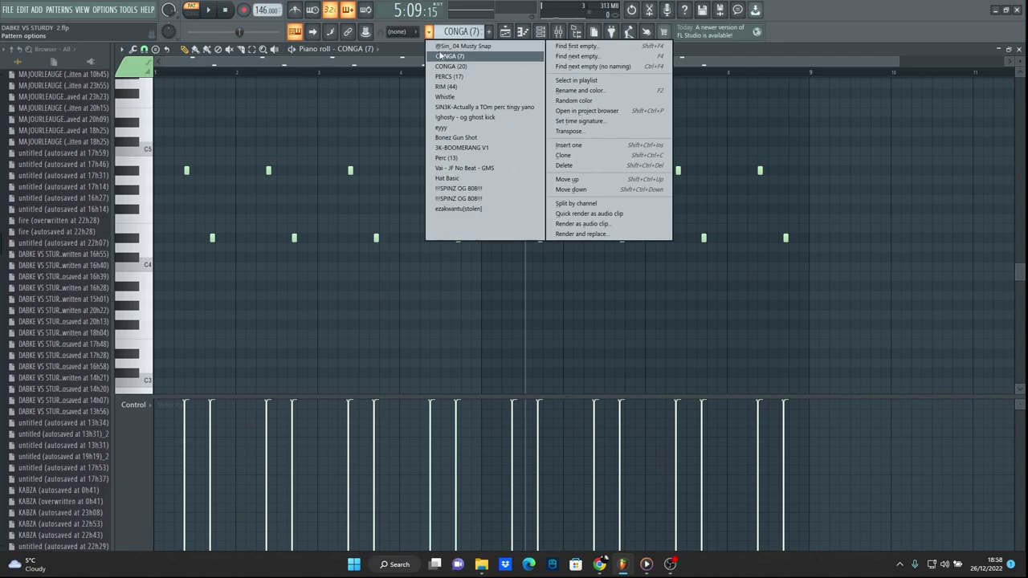
pyautogui.click(444, 68)
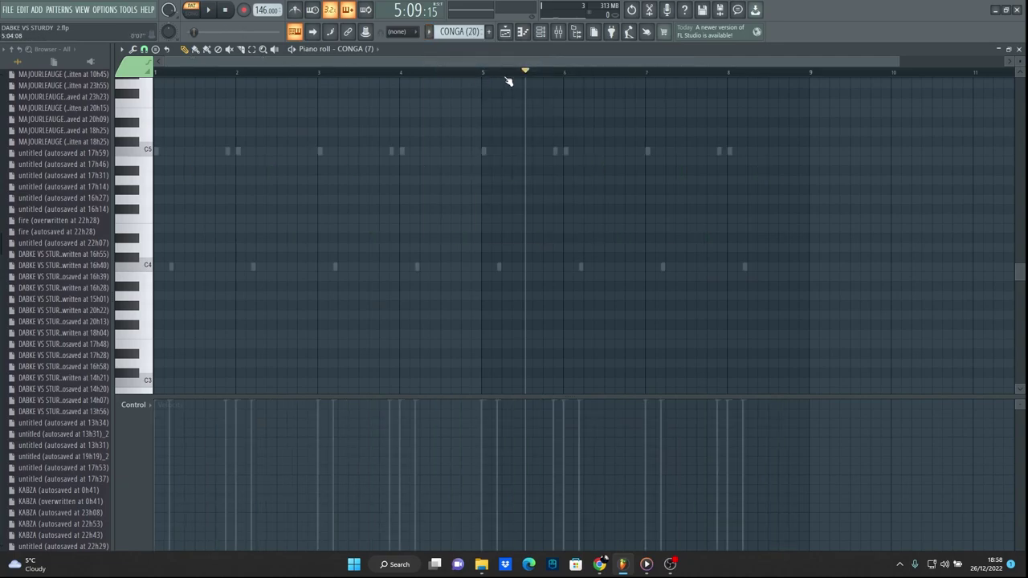
pyautogui.click(210, 8)
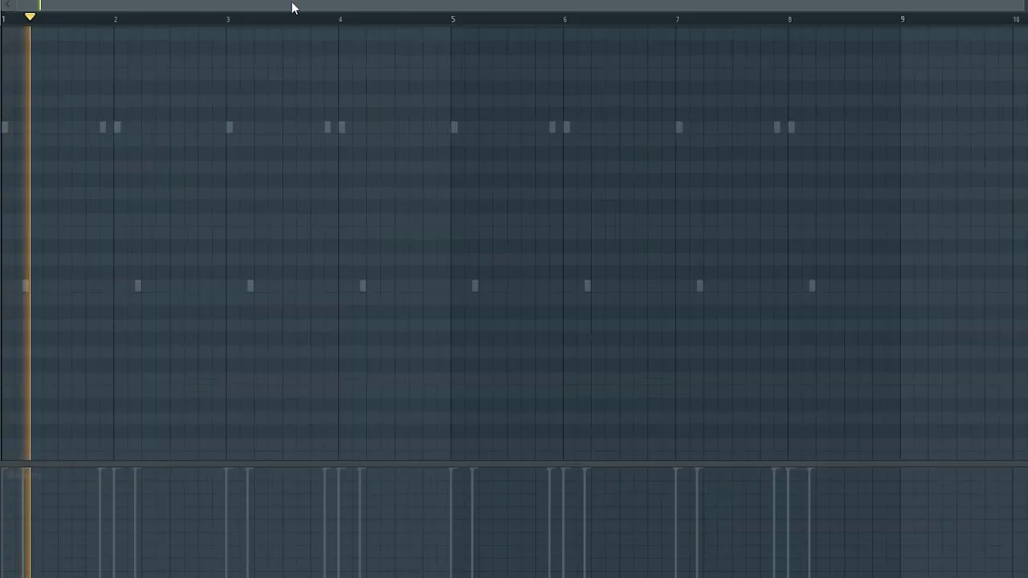
pyautogui.click(454, 32)
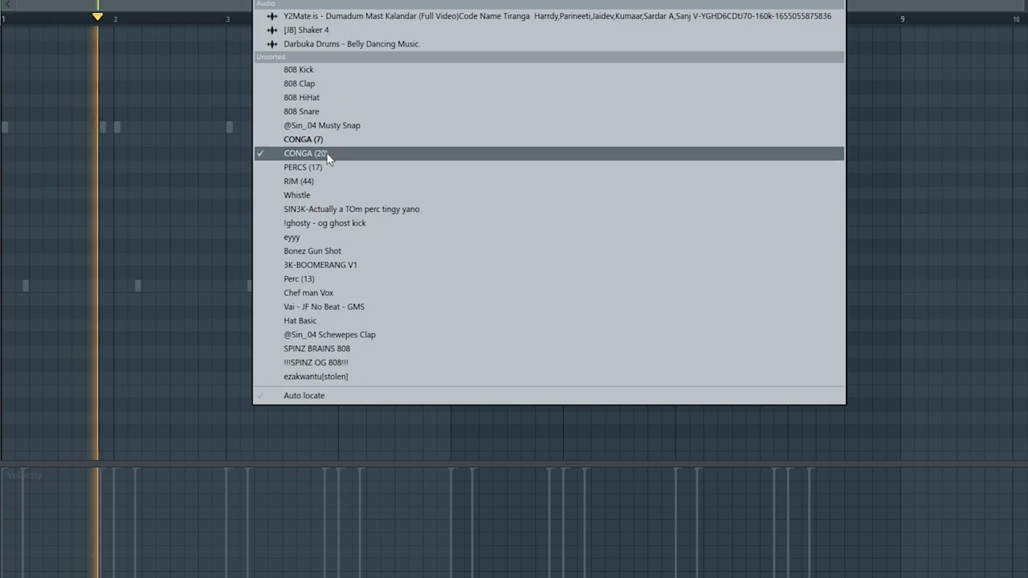
pyautogui.click(328, 155)
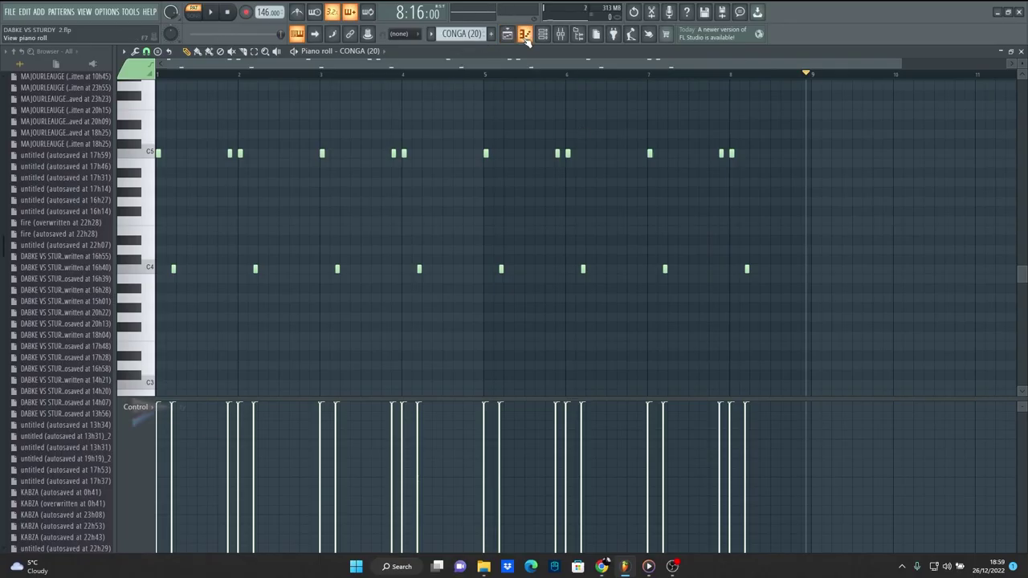
# Select the PERCS (17) pattern, play it and show the PERCS (17) channel's notes in the piano roll
pyautogui.click(430, 34)
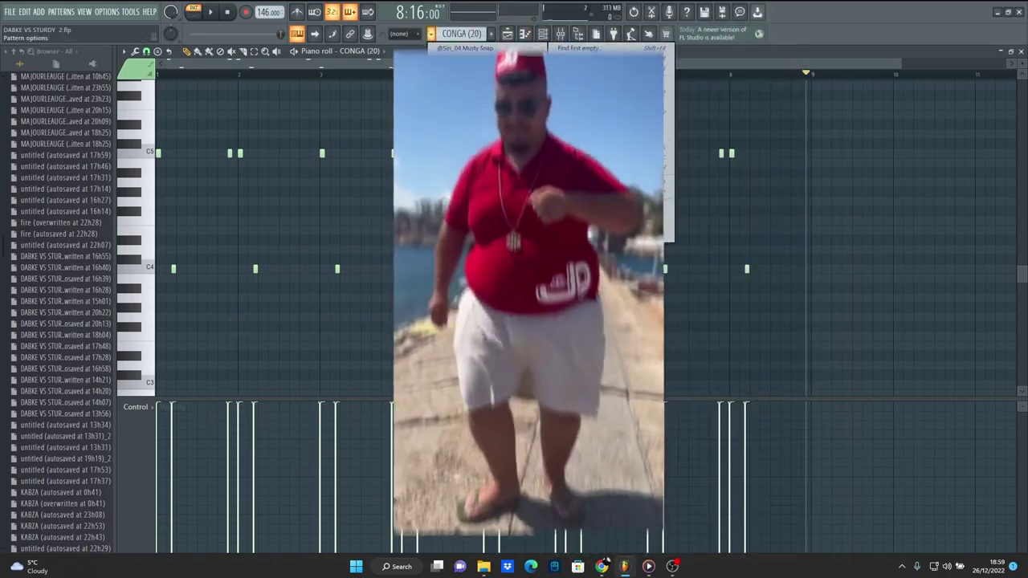
pyautogui.click(501, 80)
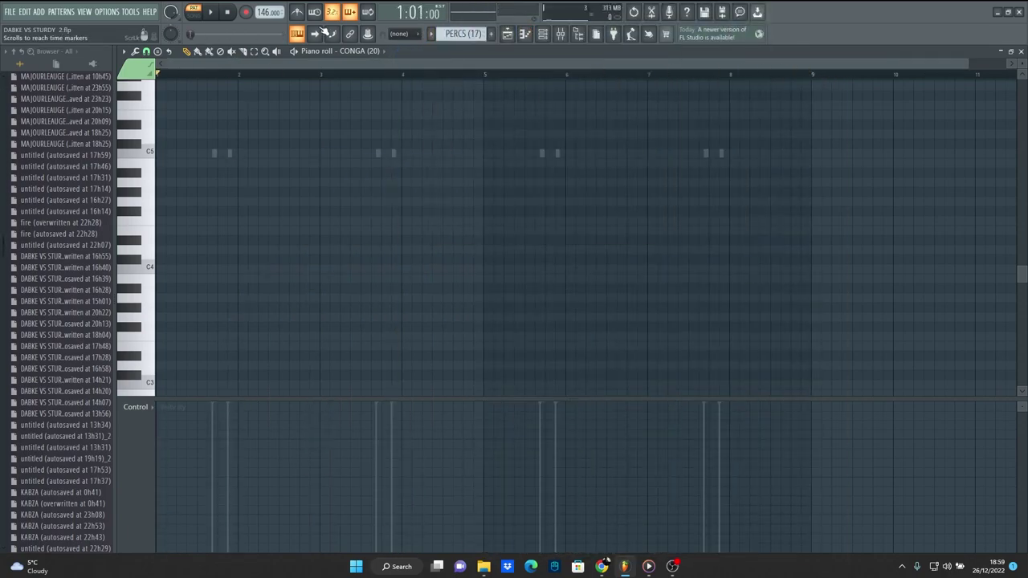
pyautogui.click(365, 55)
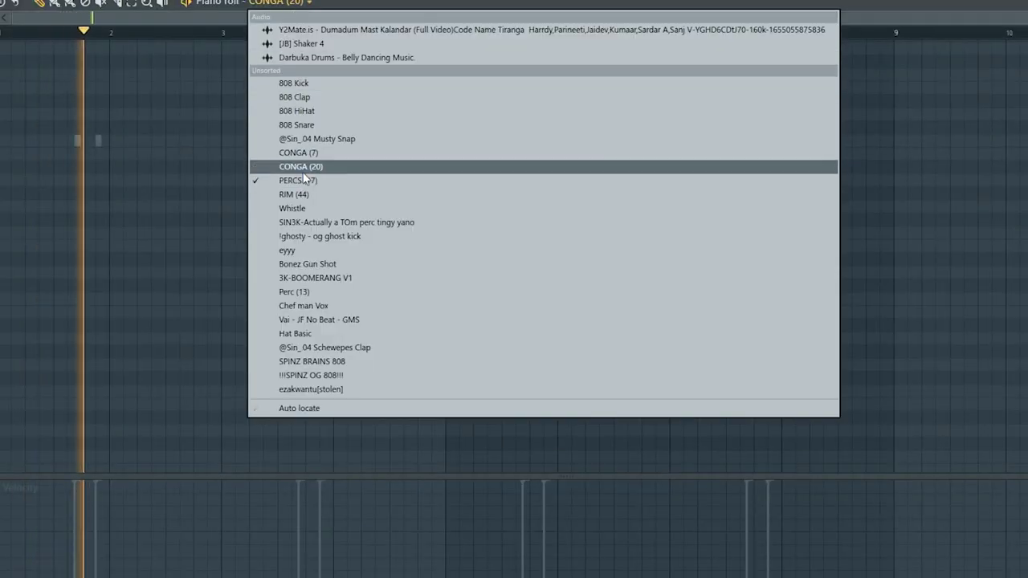
pyautogui.click(401, 175)
pyautogui.click(295, 4)
pyautogui.click(663, 180)
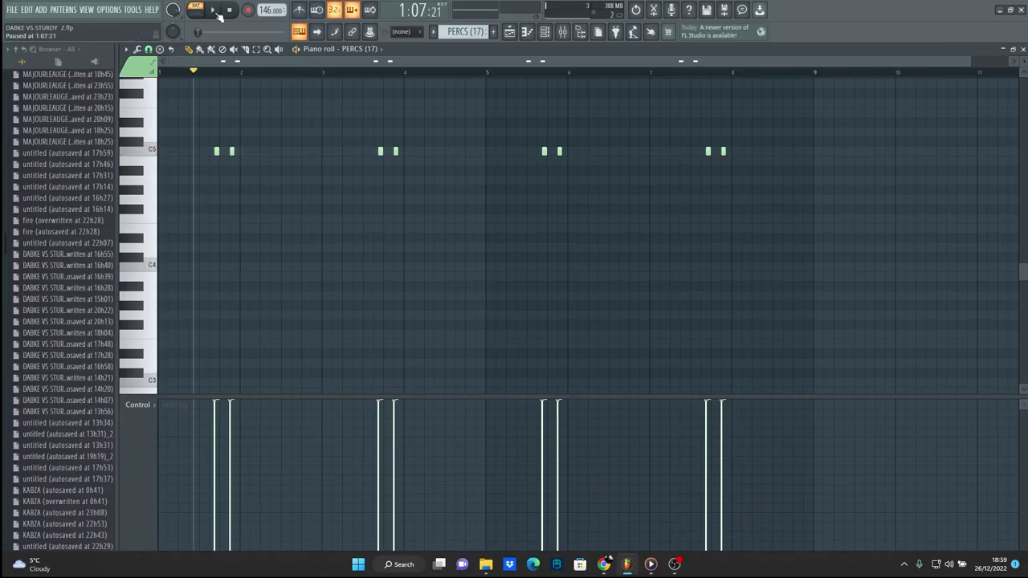
# Target the RIM (44) channel in the piano roll, select the RIM (44) pattern and play it
pyautogui.click(253, 1)
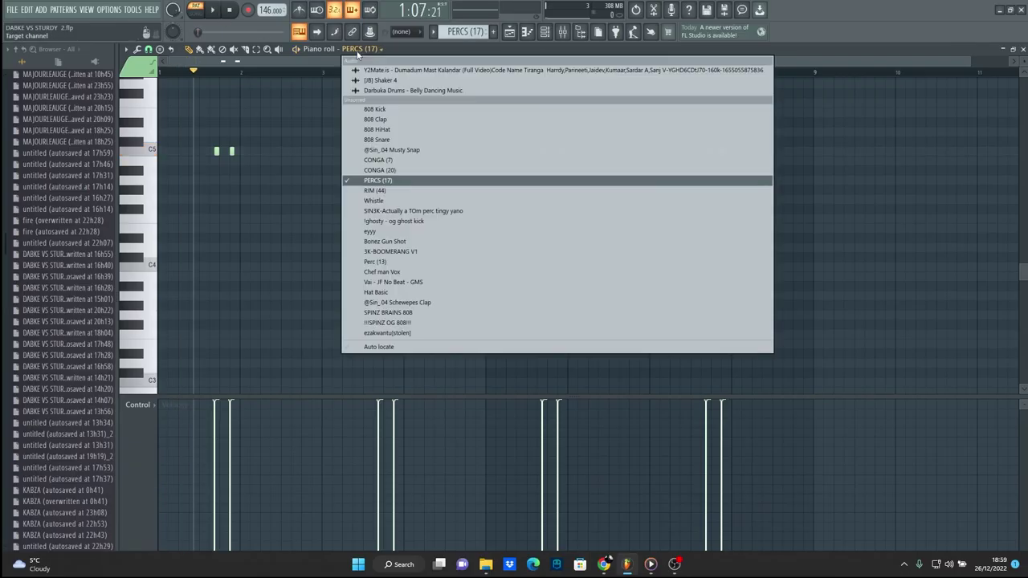
pyautogui.click(400, 190)
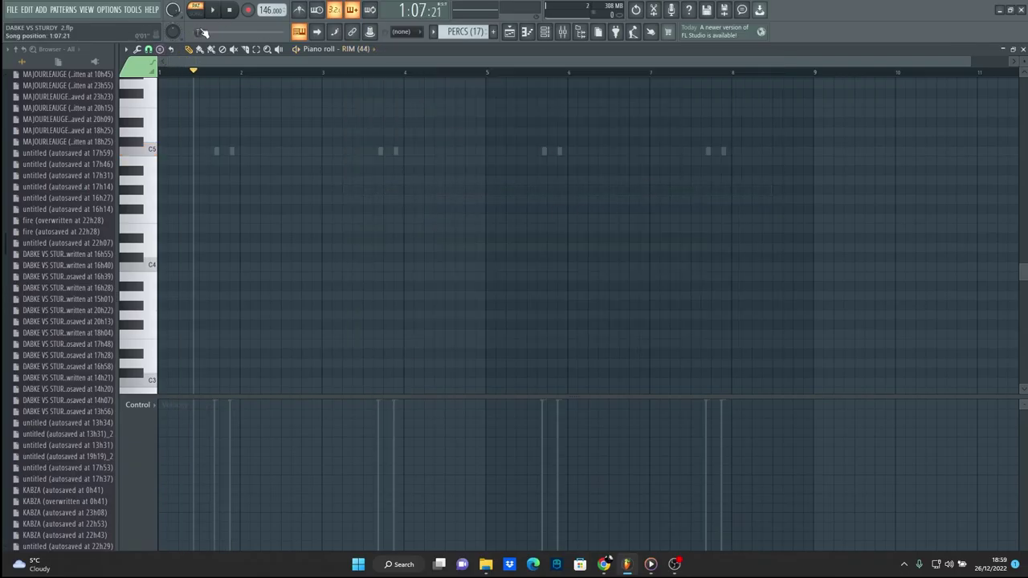
pyautogui.click(346, 49)
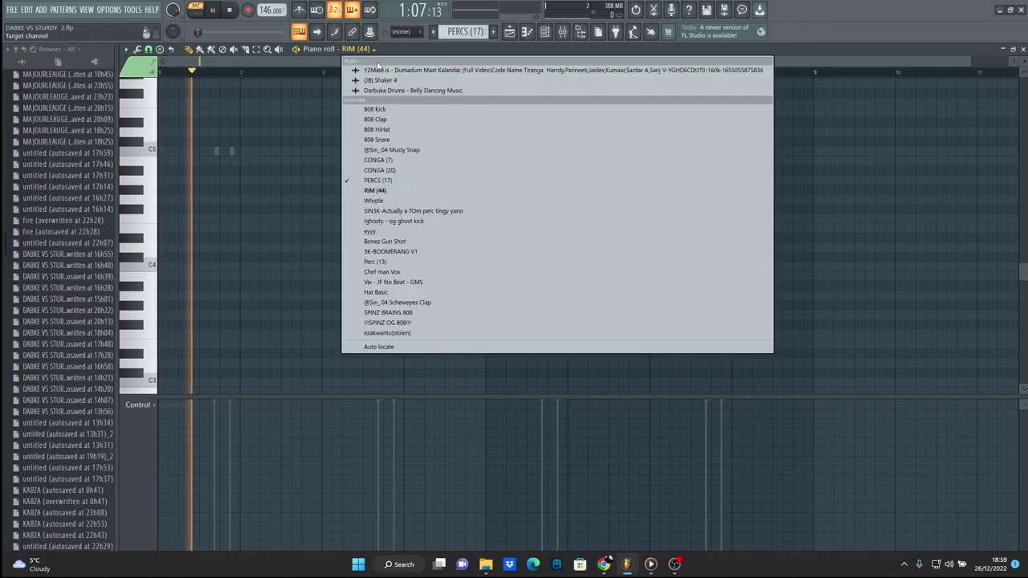
pyautogui.click(391, 191)
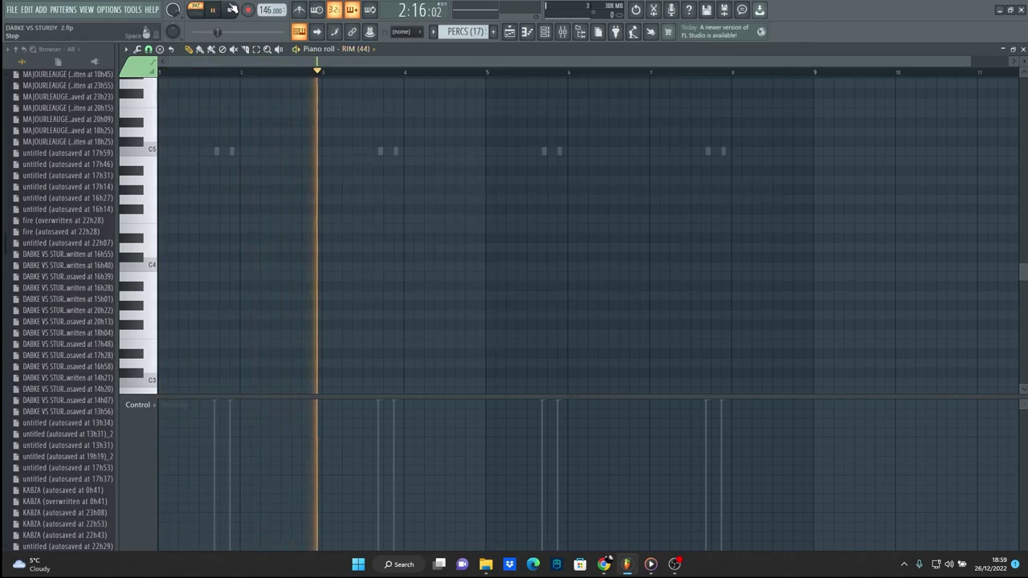
pyautogui.click(425, 32)
pyautogui.click(452, 90)
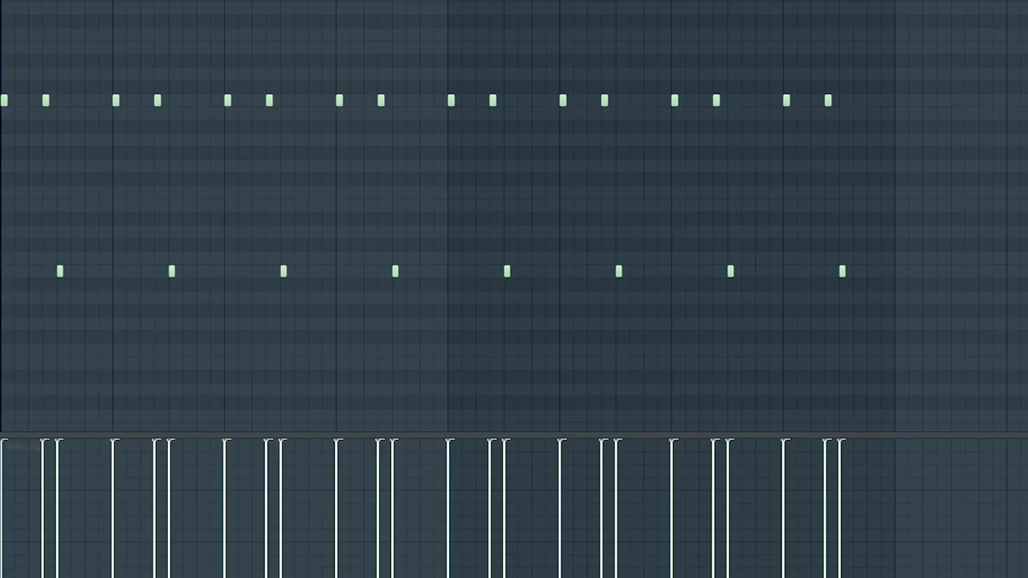
pyautogui.press('space')
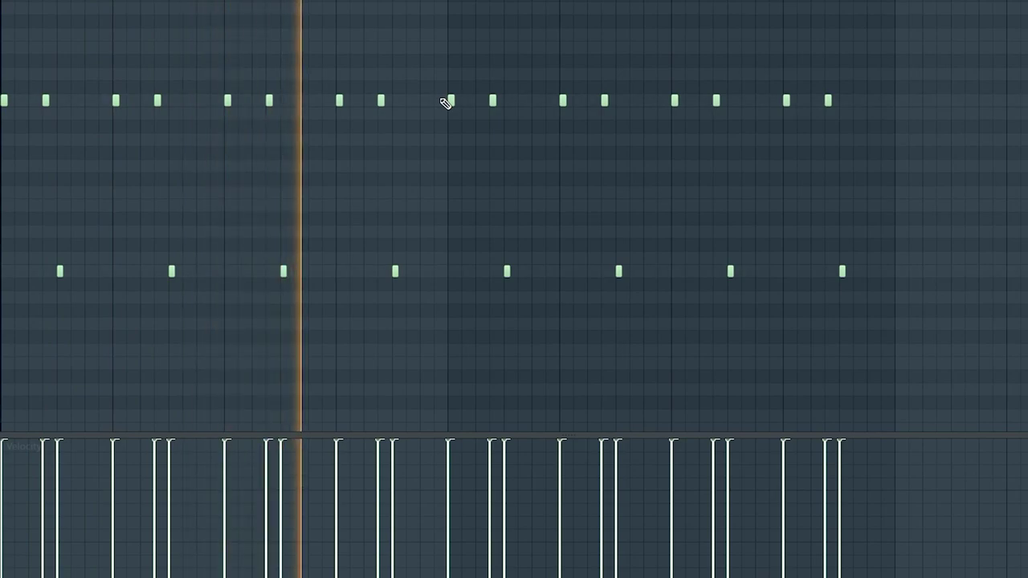
# Check the effects on the RIM (44) mixer track and return to its notes in the piano roll
pyautogui.press('F9')
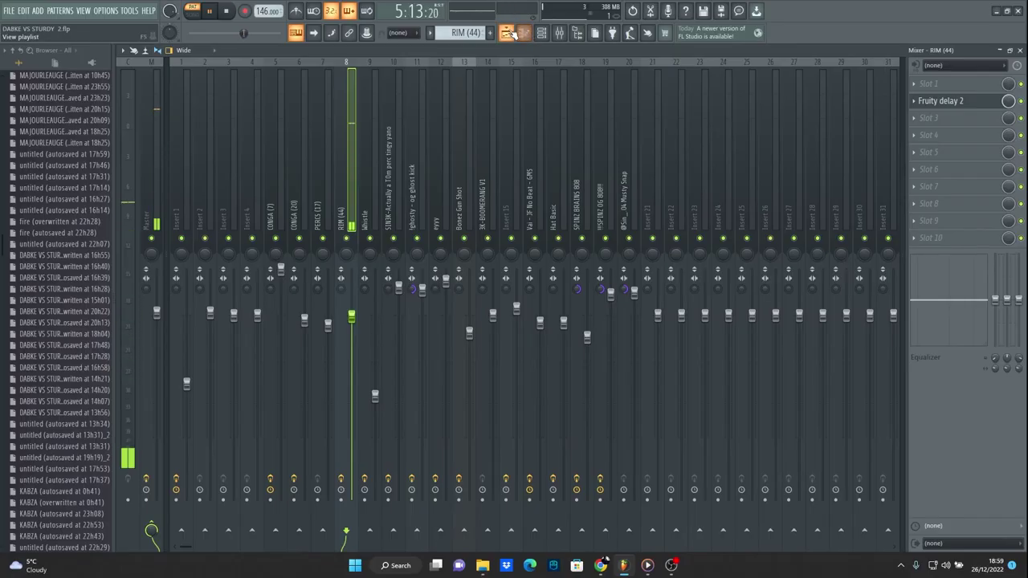
pyautogui.click(508, 33)
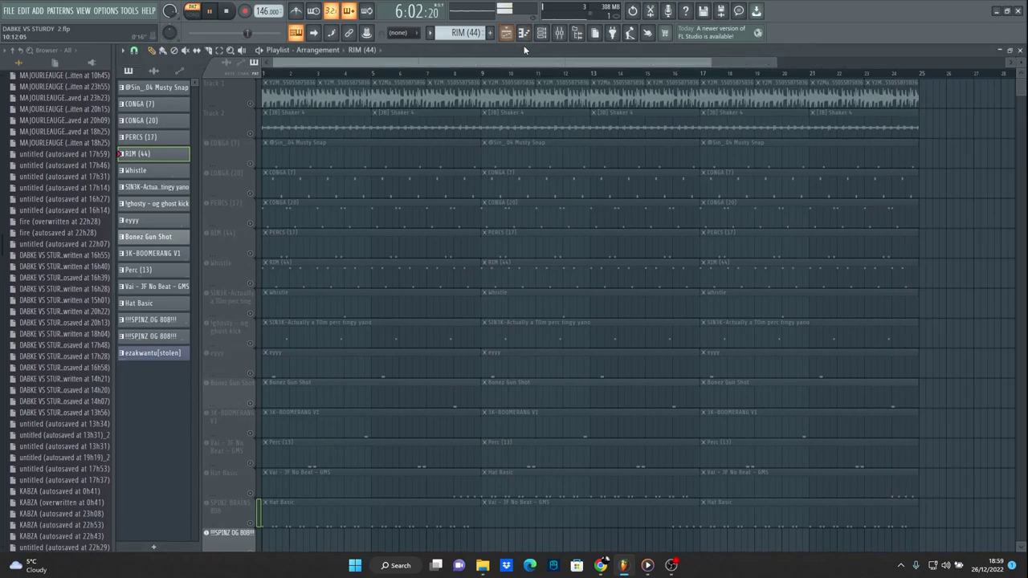
pyautogui.click(523, 33)
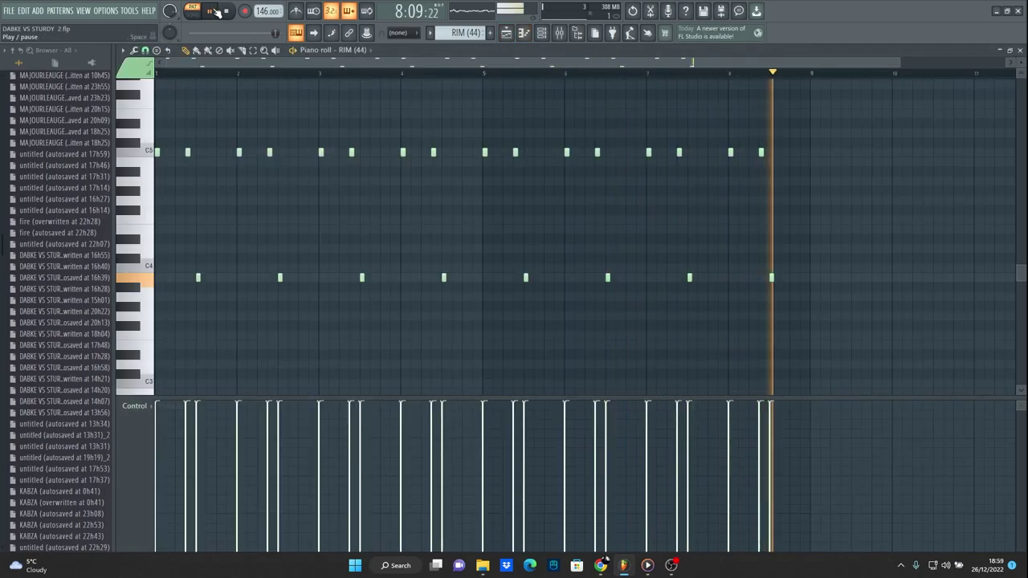
# Select the Whistle pattern, play it to hear the whistle's placement and stop playback
pyautogui.click(338, 50)
pyautogui.click(431, 33)
pyautogui.click(459, 98)
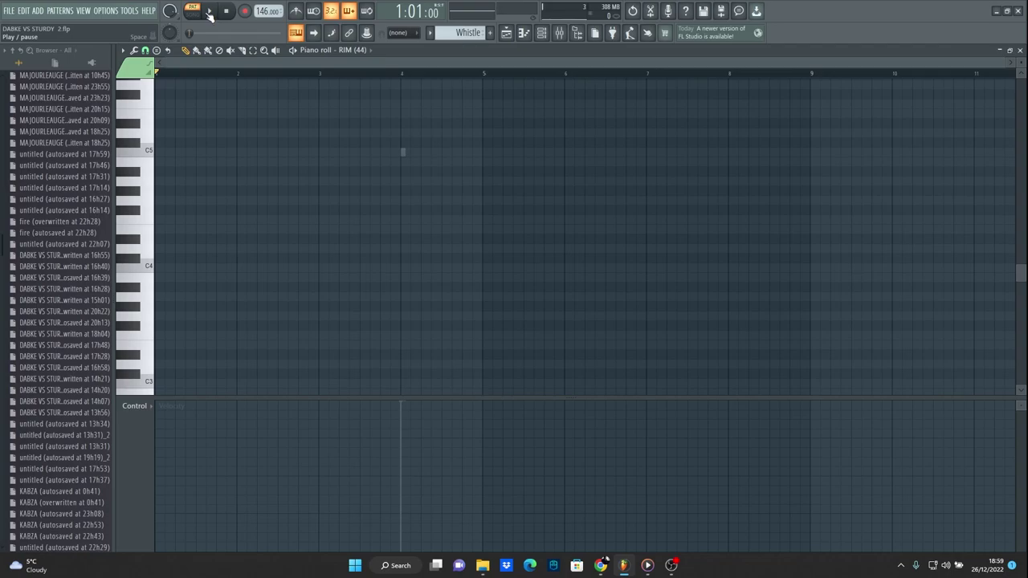
pyautogui.click(211, 11)
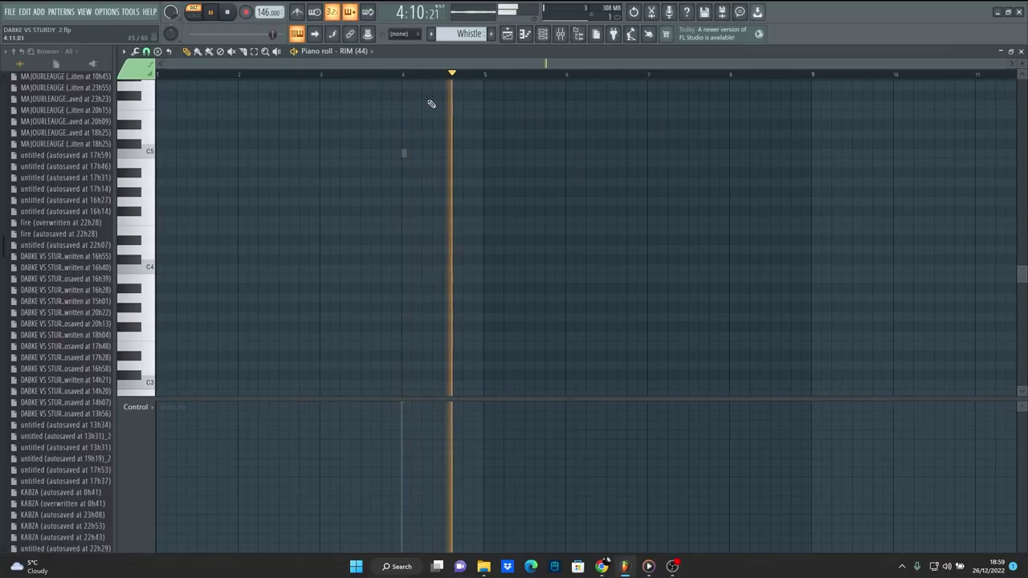
pyautogui.press('space')
# Select the SIN3K-Actually a TOm perc tingy yano pattern, play it and show that channel's notes in the piano roll
pyautogui.click(432, 34)
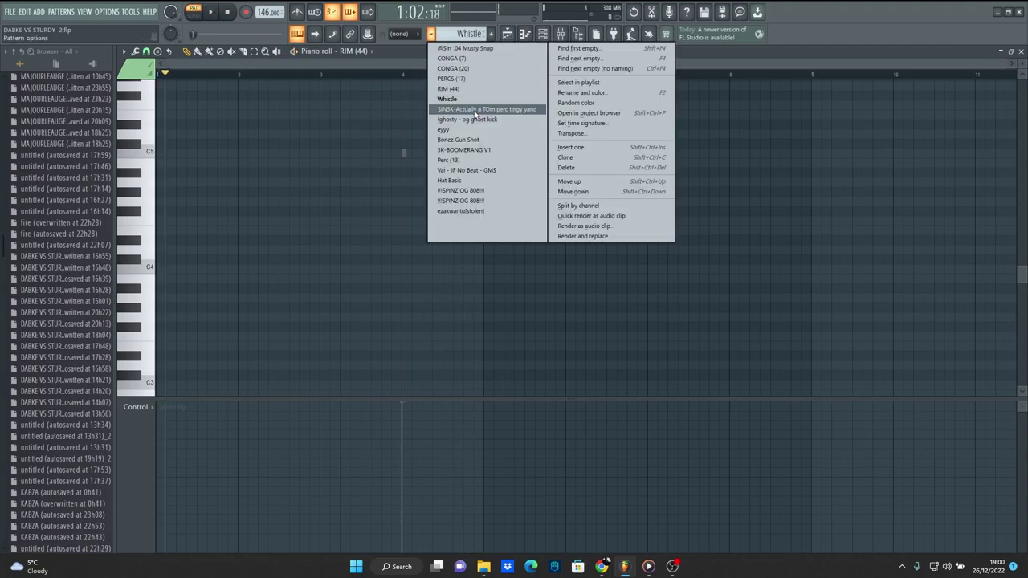
pyautogui.click(475, 110)
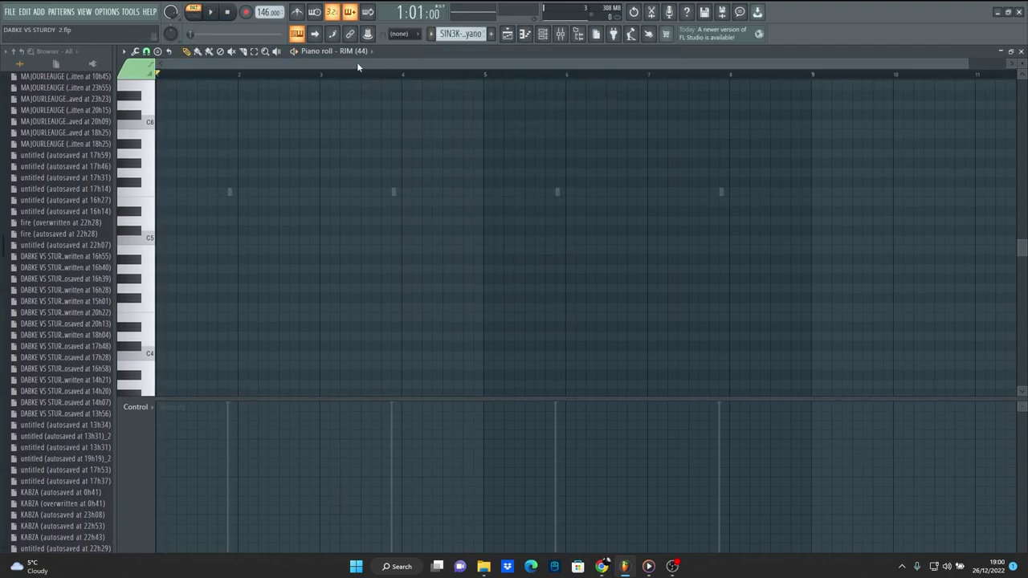
pyautogui.click(215, 13)
pyautogui.click(363, 51)
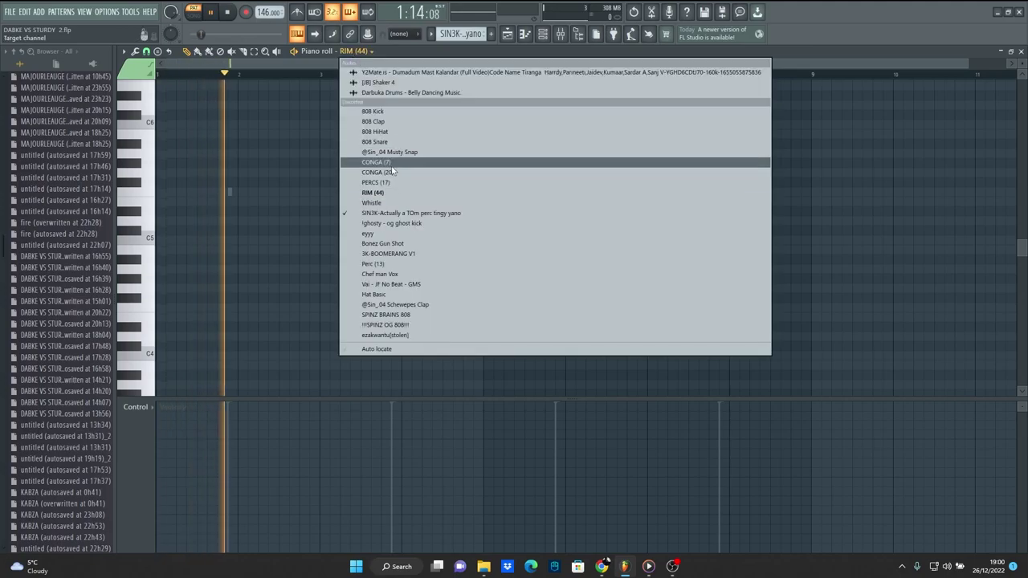
pyautogui.click(395, 214)
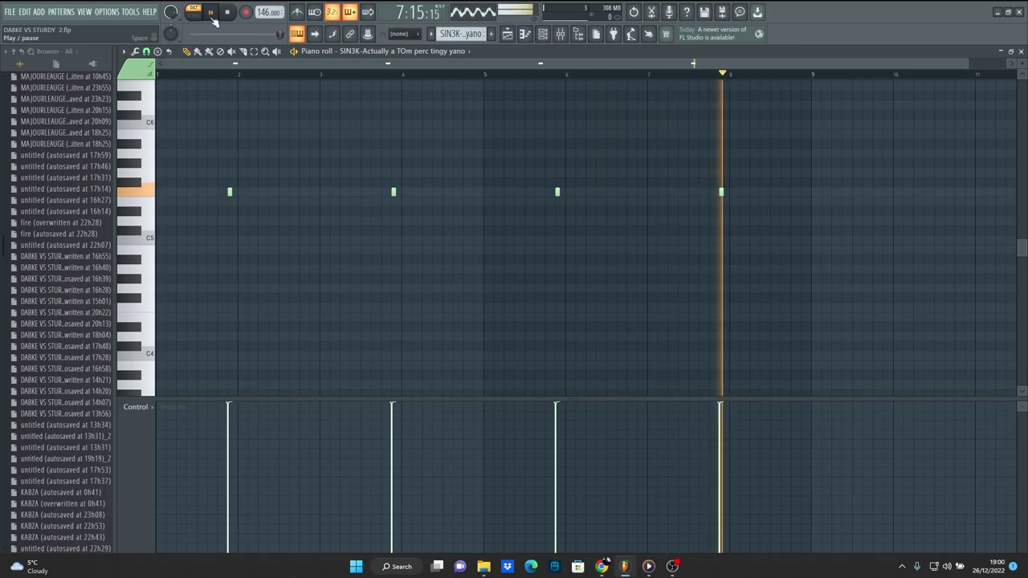
# Step past the !ghosty - og ghost kick pattern to Perc (13), play it and show the Perc (13) channel's notes in the piano roll
pyautogui.click(432, 35)
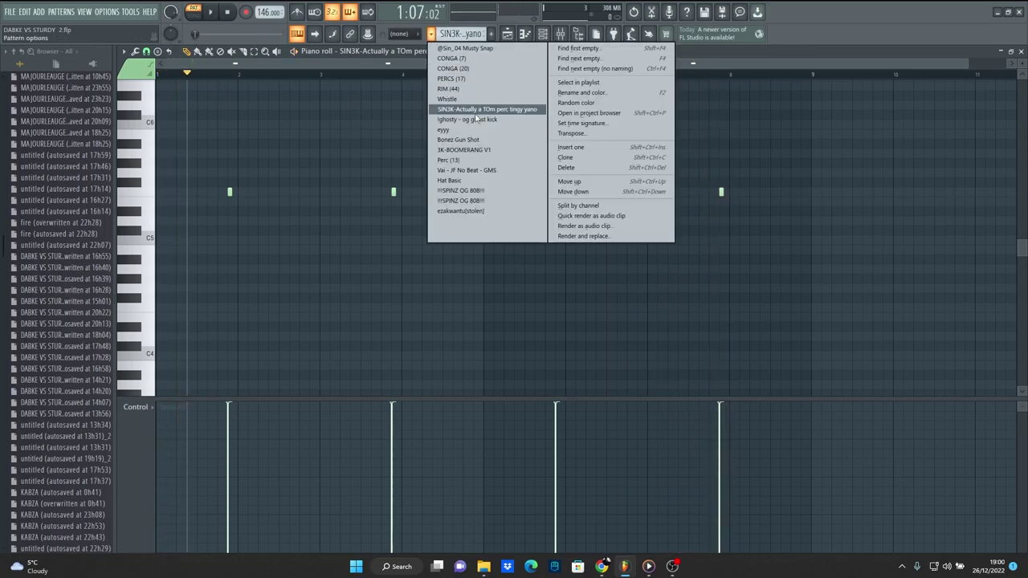
pyautogui.click(477, 121)
pyautogui.click(431, 35)
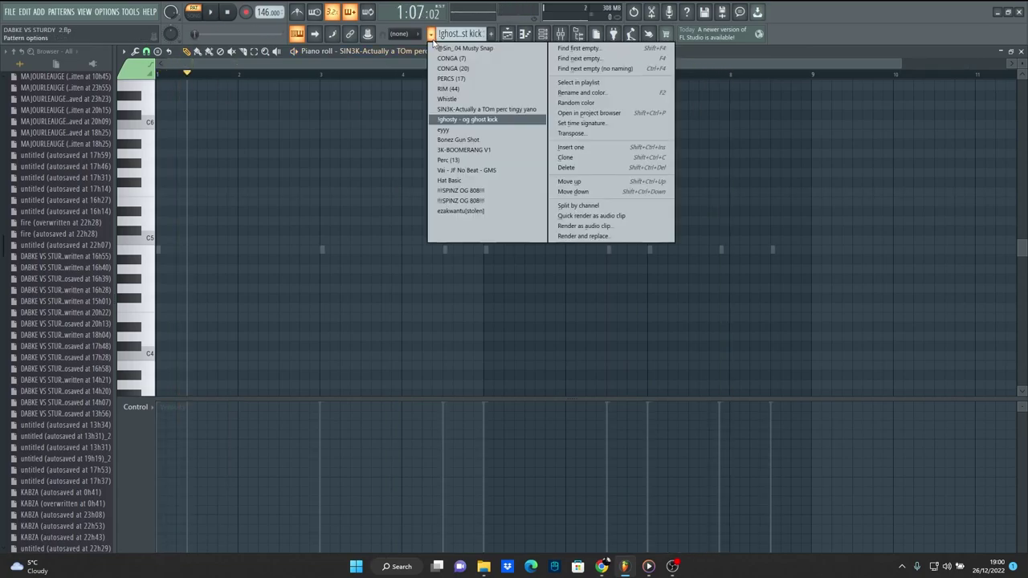
pyautogui.click(506, 161)
pyautogui.click(211, 12)
pyautogui.click(346, 51)
pyautogui.click(526, 258)
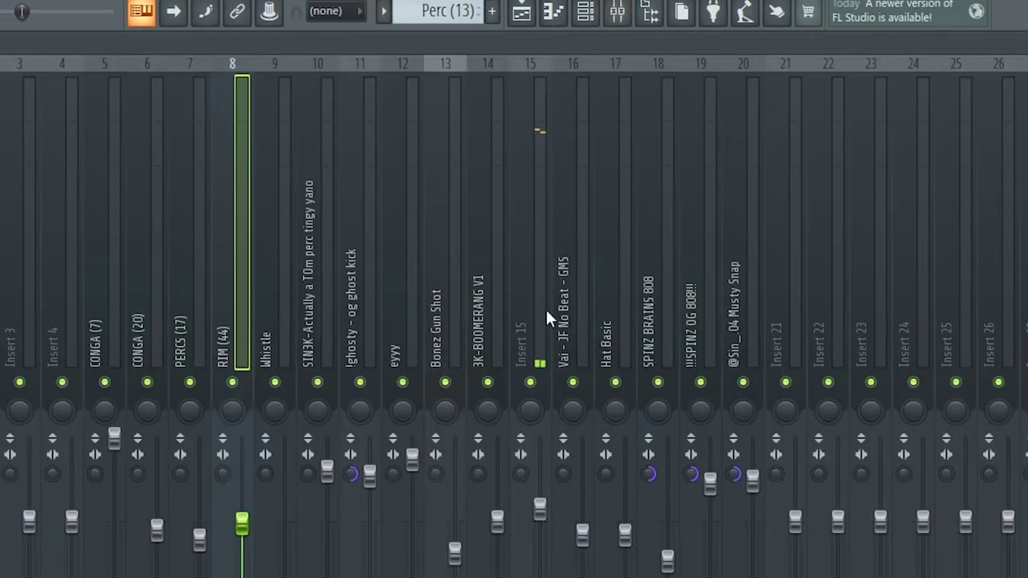
# Check the Insert 15 mixer track used by Perc (13), return to its piano roll notes and stop playback
pyautogui.click(546, 315)
pyautogui.click(549, 16)
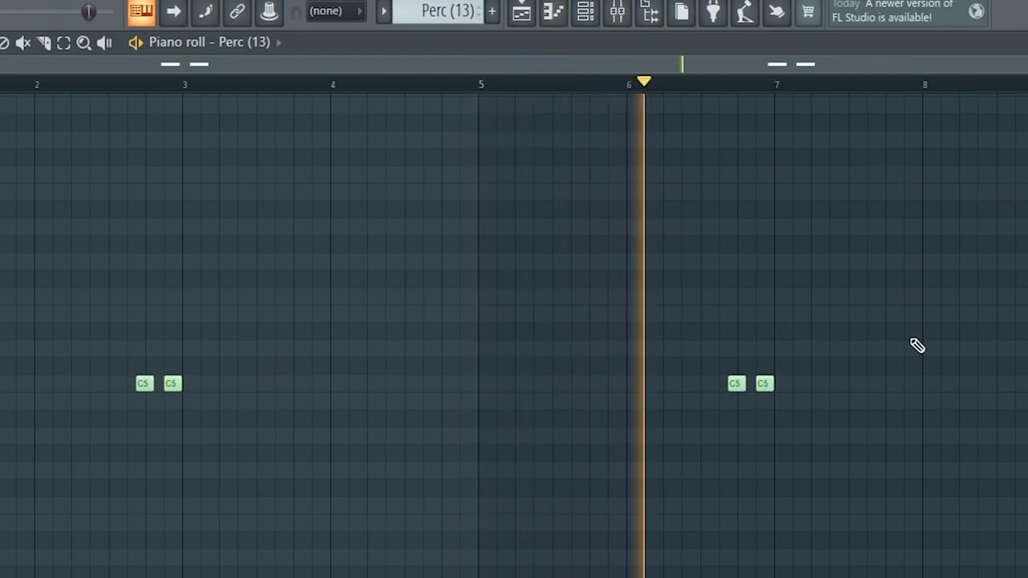
pyautogui.press('space')
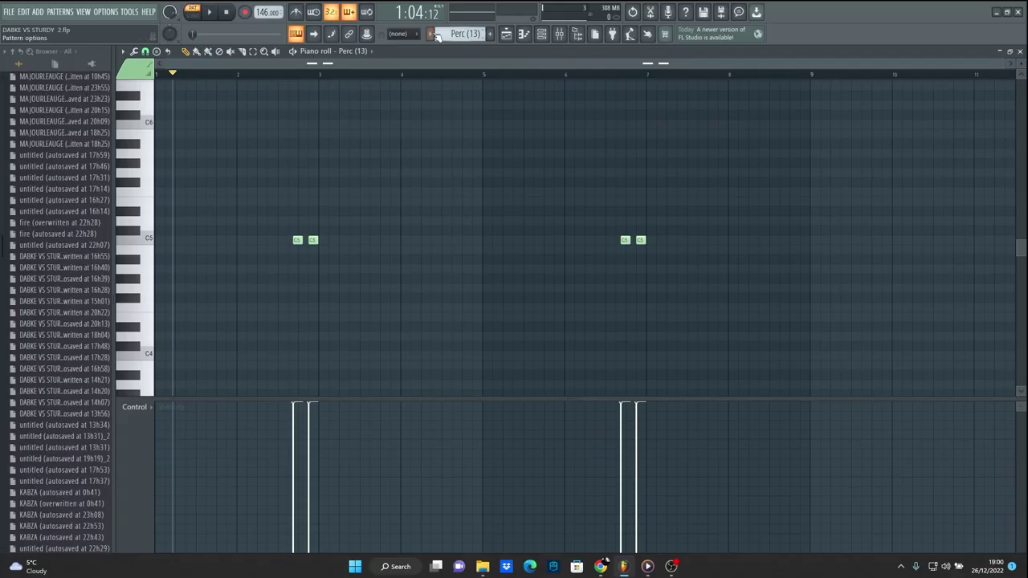
# Select the ezakwantu[stolen] pattern, show the playlist arrangement and unmute the [JB] Shaker 4 track
pyautogui.click(384, 11)
pyautogui.click(476, 211)
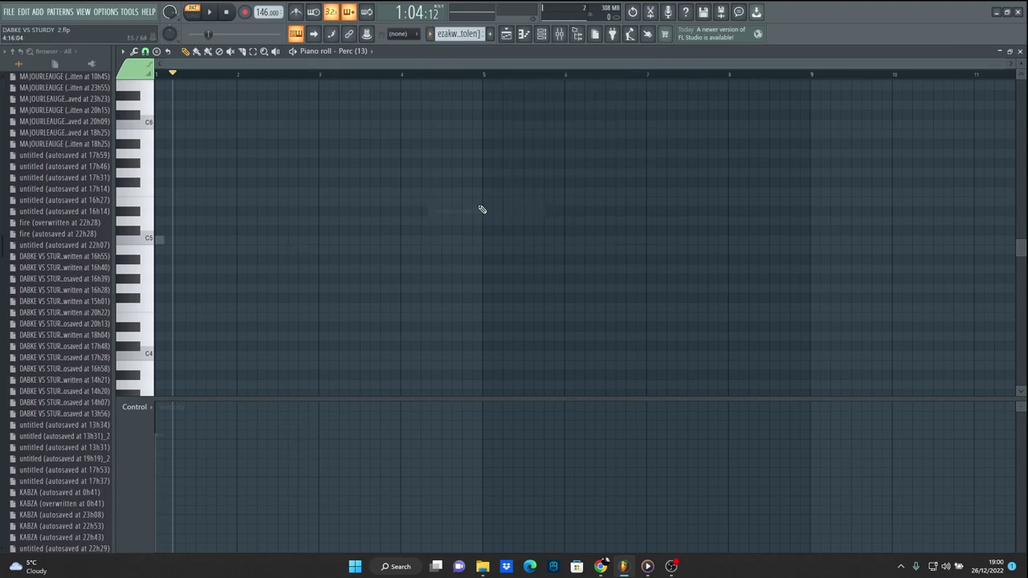
pyautogui.click(506, 35)
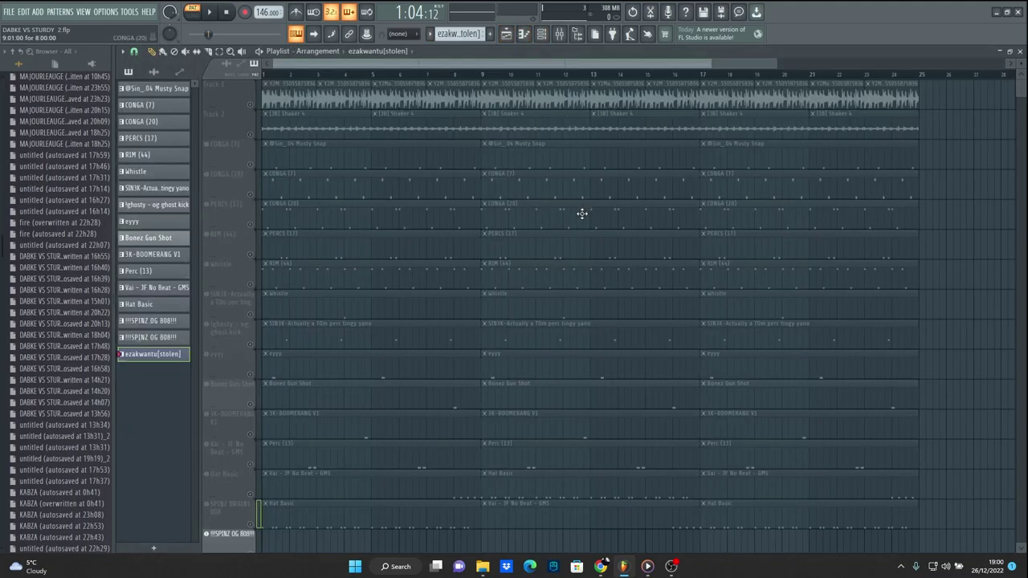
pyautogui.click(258, 117)
pyautogui.scroll(-2, 703, 190)
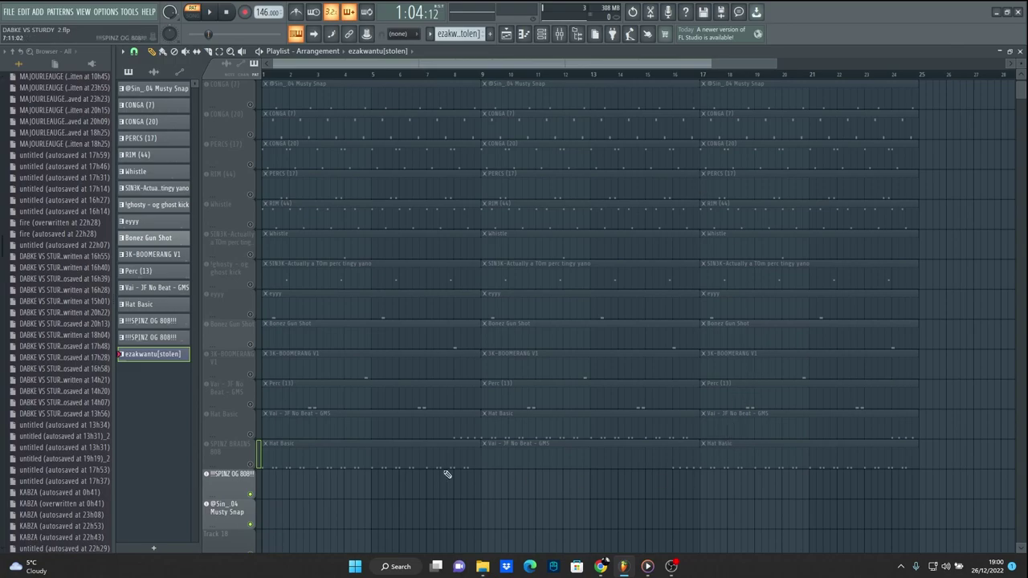
pyautogui.scroll(2, 409, 454)
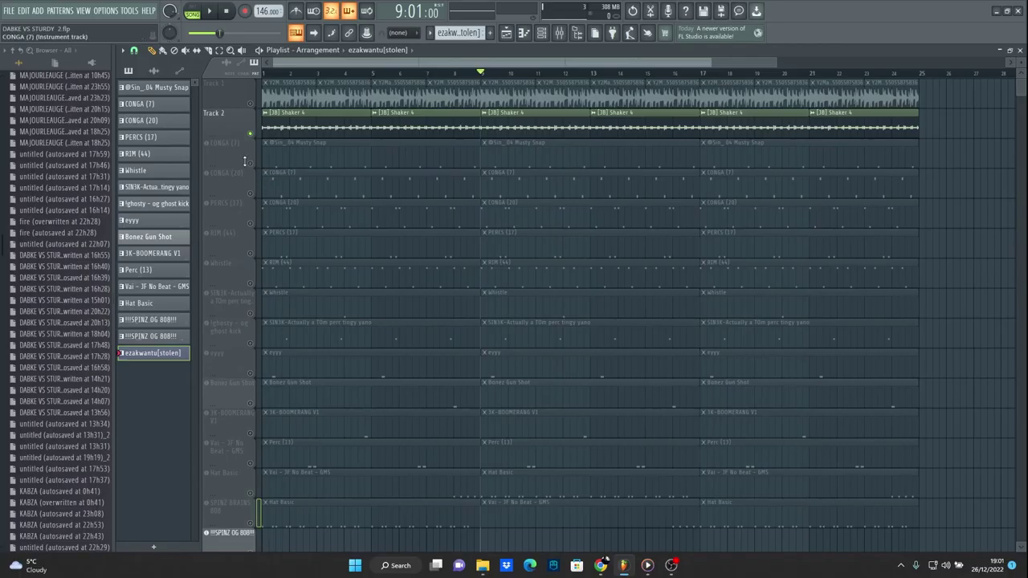
# Unmute the playlist tracks from CONGA (20) down to !ghosty - og ghost kick, keeping CONGA (7) muted, and play back the layered percussion
pyautogui.click(251, 164)
pyautogui.click(250, 165)
pyautogui.click(250, 193)
pyautogui.click(252, 224)
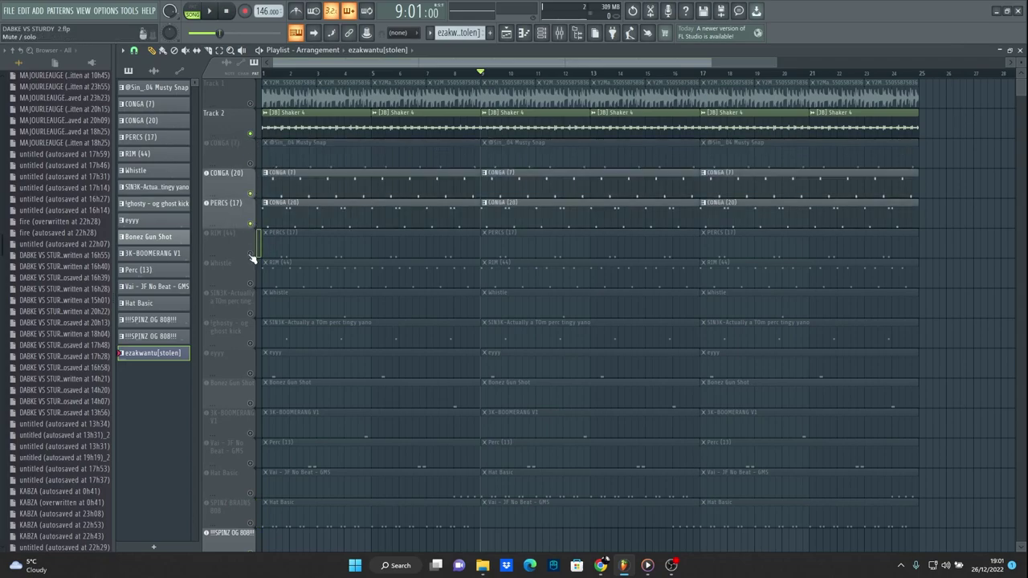
pyautogui.click(252, 255)
pyautogui.click(252, 284)
pyautogui.click(253, 314)
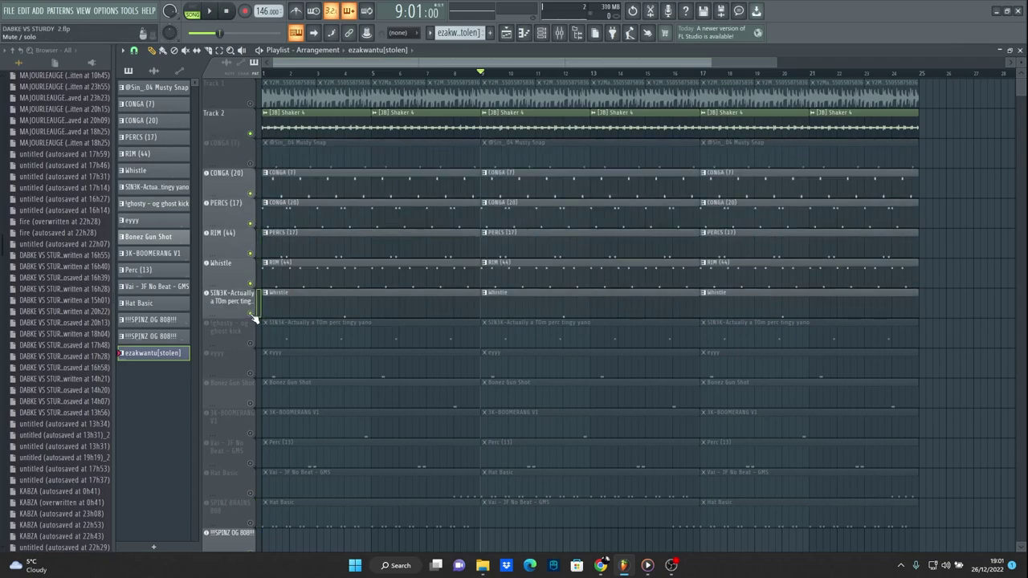
pyautogui.click(251, 343)
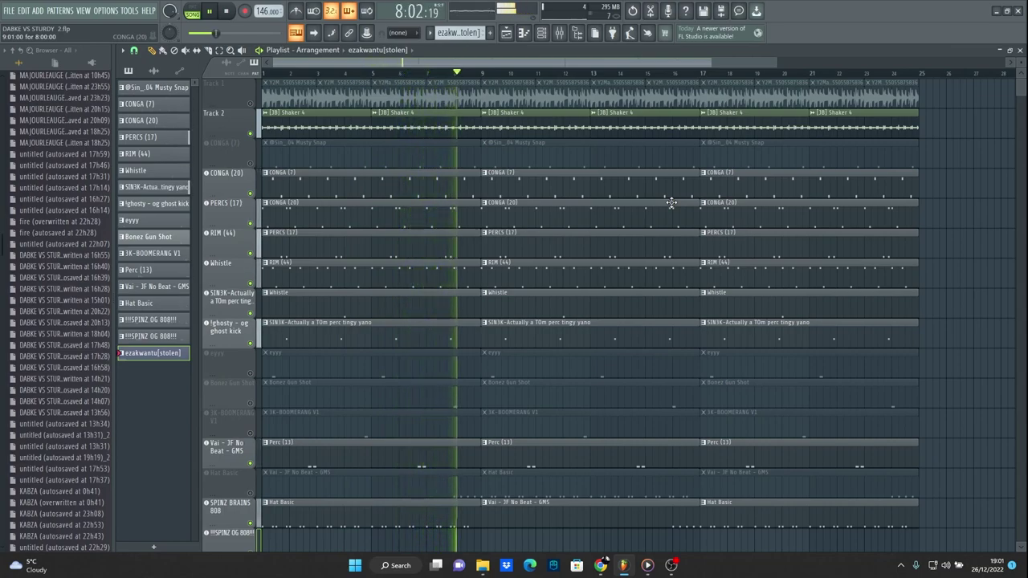
pyautogui.click(211, 14)
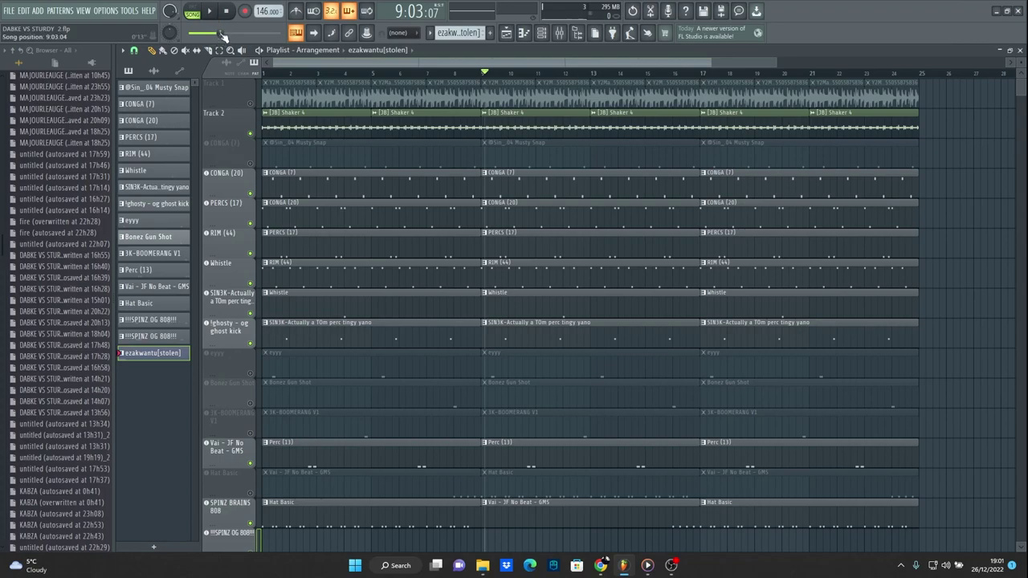
# Unmute the remaining CONGA (7), eyyy, Bonez Gun Shot, 3K-BOOMERANG V1 and Hat Basic playlist tracks
pyautogui.click(251, 165)
pyautogui.click(252, 374)
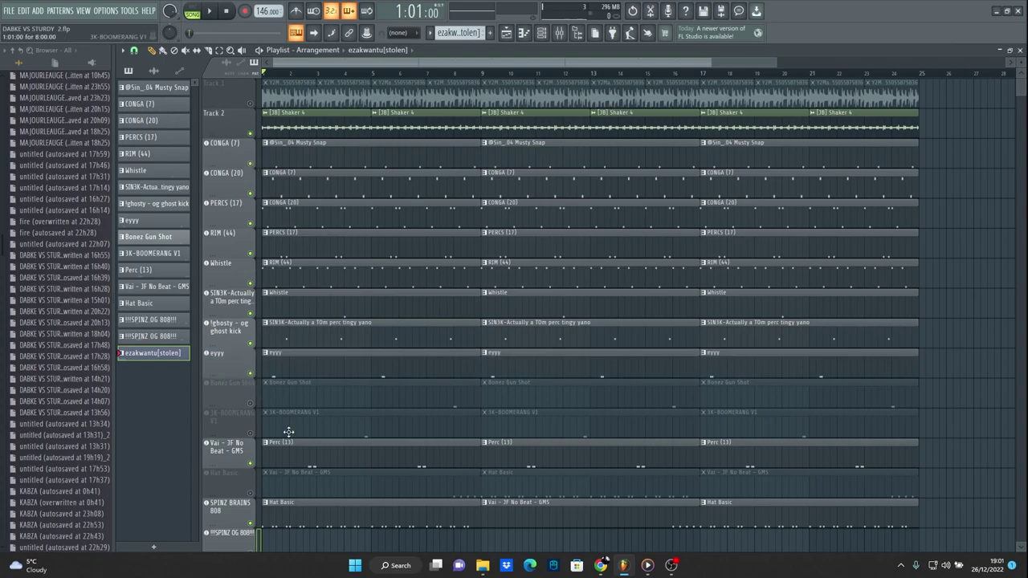
pyautogui.click(249, 406)
pyautogui.click(250, 434)
pyautogui.scroll(-3, 254, 426)
pyautogui.click(254, 406)
pyautogui.scroll(3, 474, 387)
pyautogui.scroll(1, 474, 387)
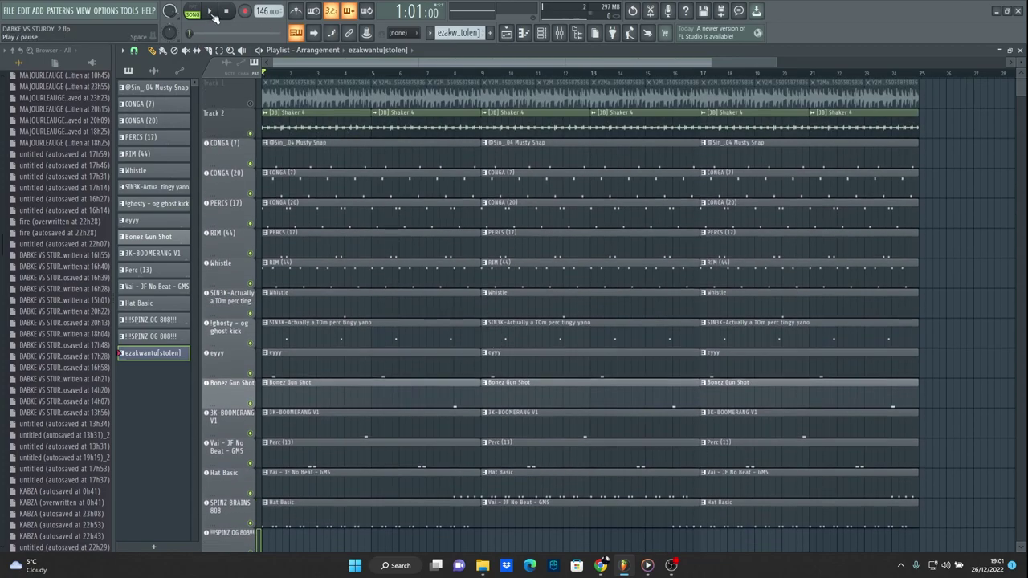
# Unmute the sample on Track 1, play the full arrangement, pause it and look over the lower tracks
pyautogui.click(251, 104)
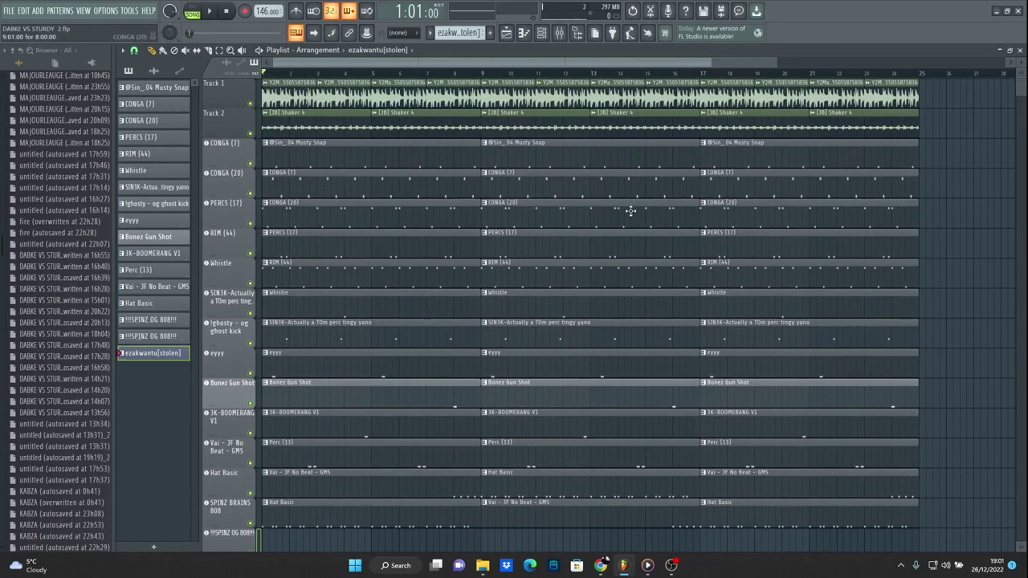
pyautogui.click(209, 11)
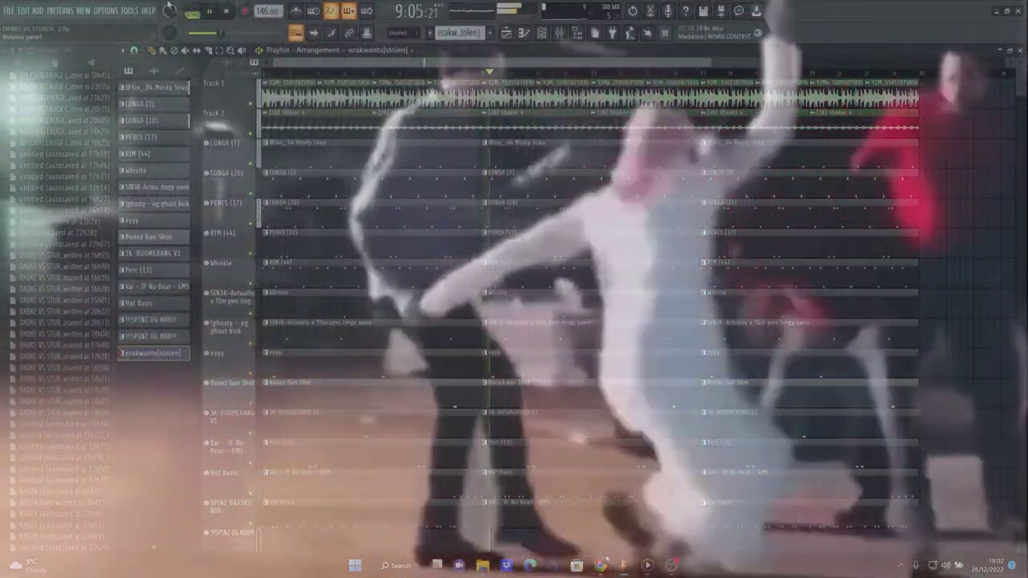
pyautogui.click(210, 12)
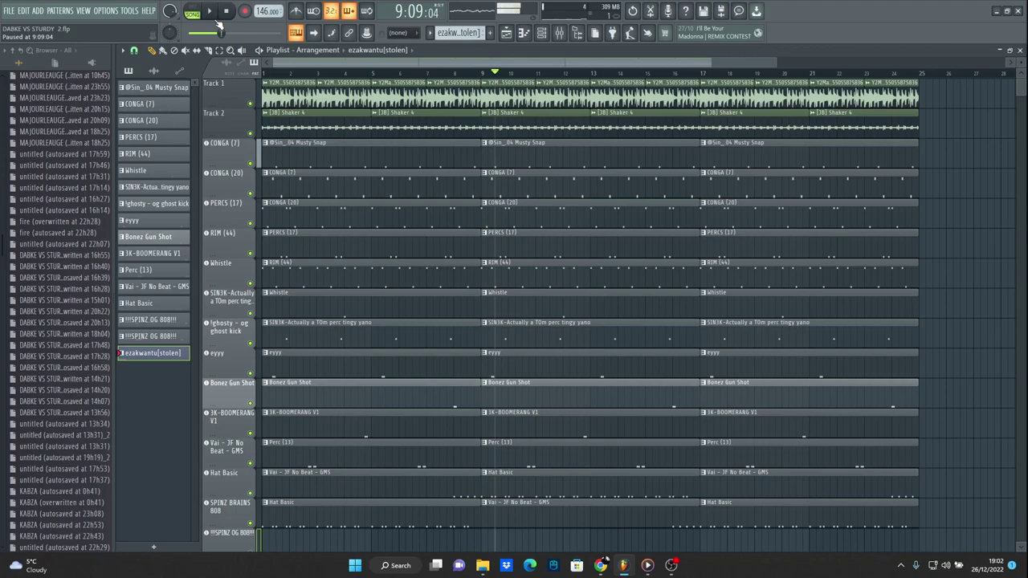
pyautogui.scroll(-5, 439, 183)
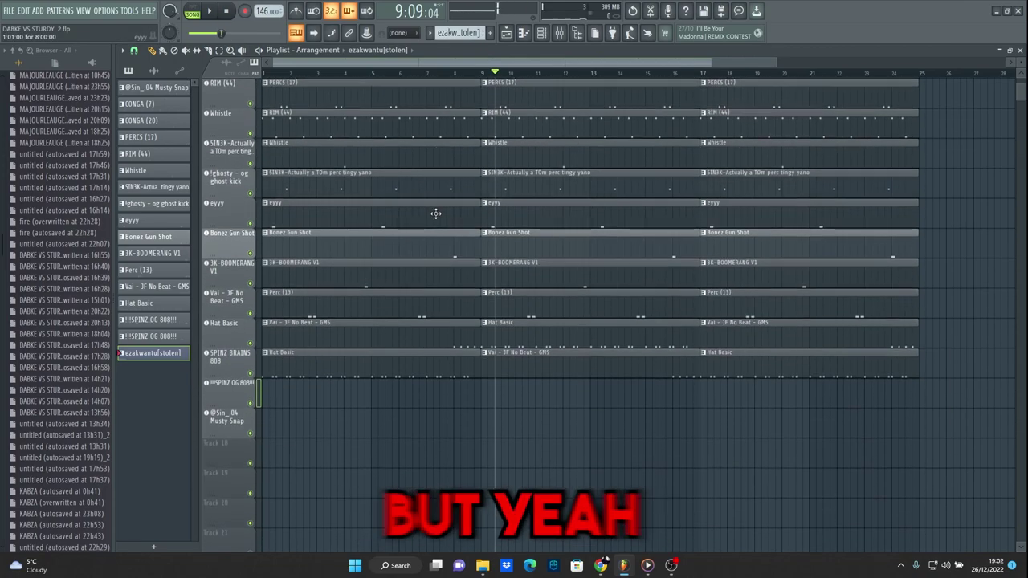